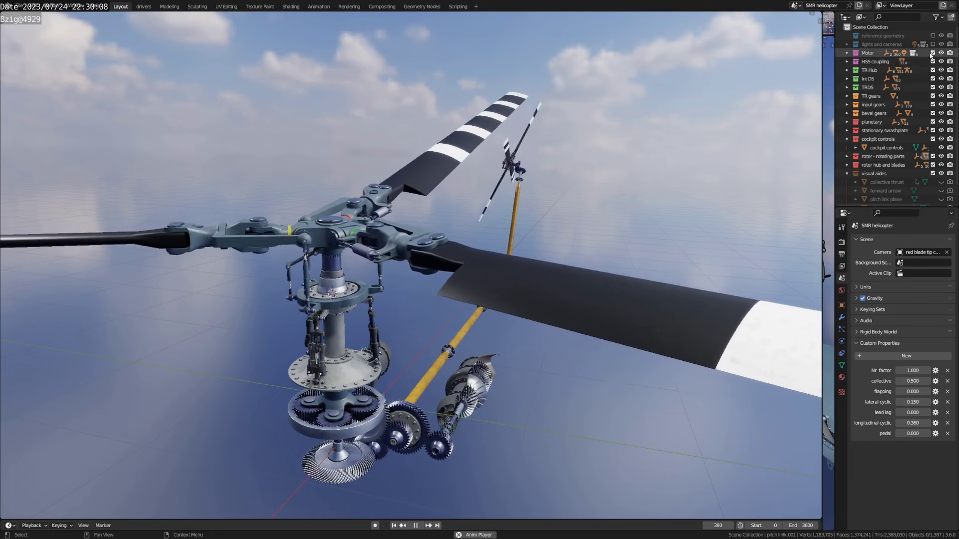
Step: Exclude the collections from Motor through bevel gears from the view layer and unhide the forward arrow
{"action": "left_click_drag", "start_coordinate": [932, 53], "coordinate": [932, 114]}
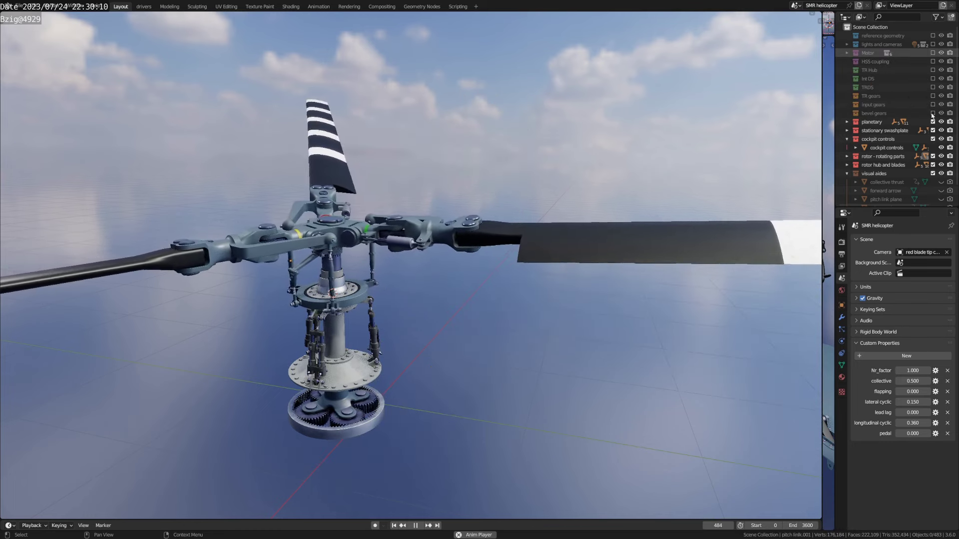
{"action": "left_click", "coordinate": [940, 191]}
{"action": "scroll", "coordinate": [525, 259], "scroll_direction": "down", "scroll_amount": 5}
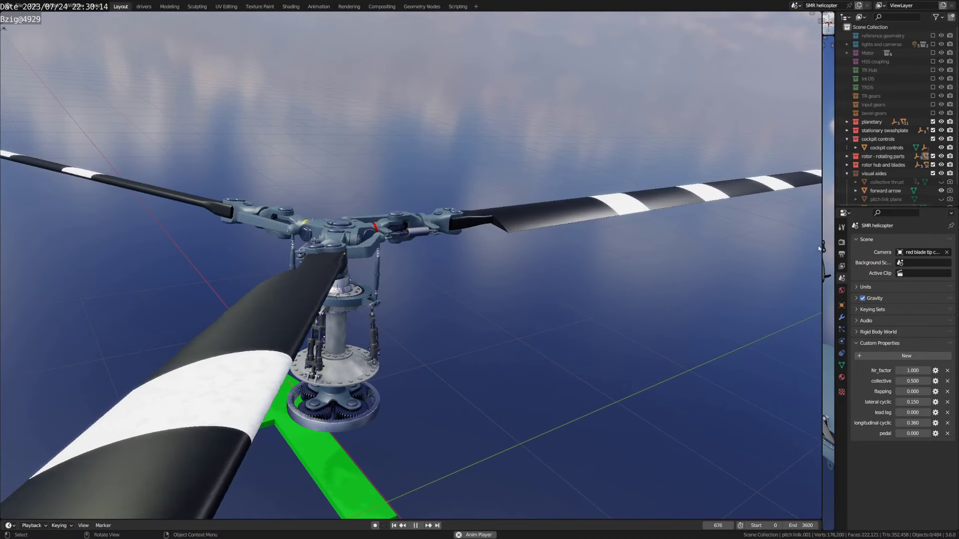
Step: Widen the cockpit controls viewport and set longitudinal cyclic to -0.220 and lateral cyclic to -0.110
{"action": "left_click_drag", "start_coordinate": [822, 247], "coordinate": [533, 233]}
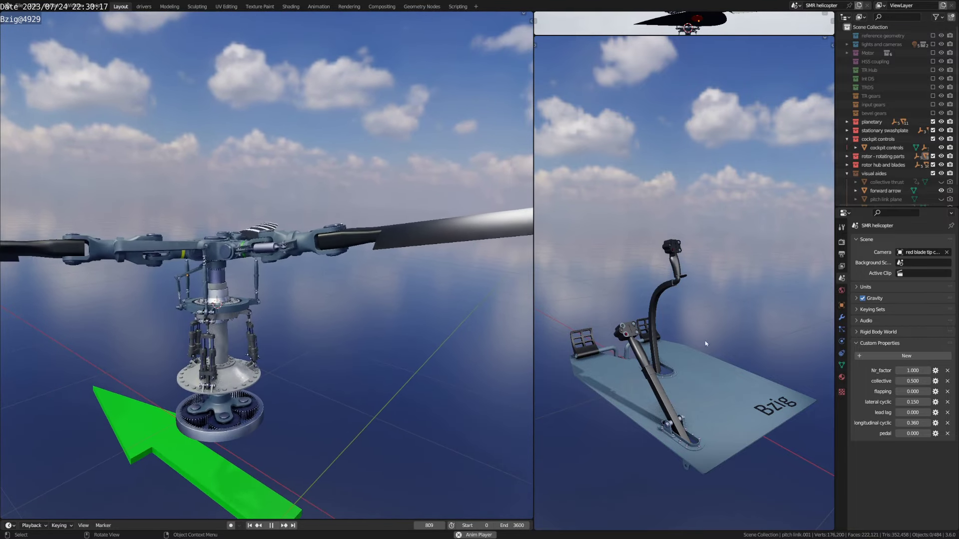
{"action": "left_click_drag", "start_coordinate": [910, 423], "coordinate": [912, 402]}
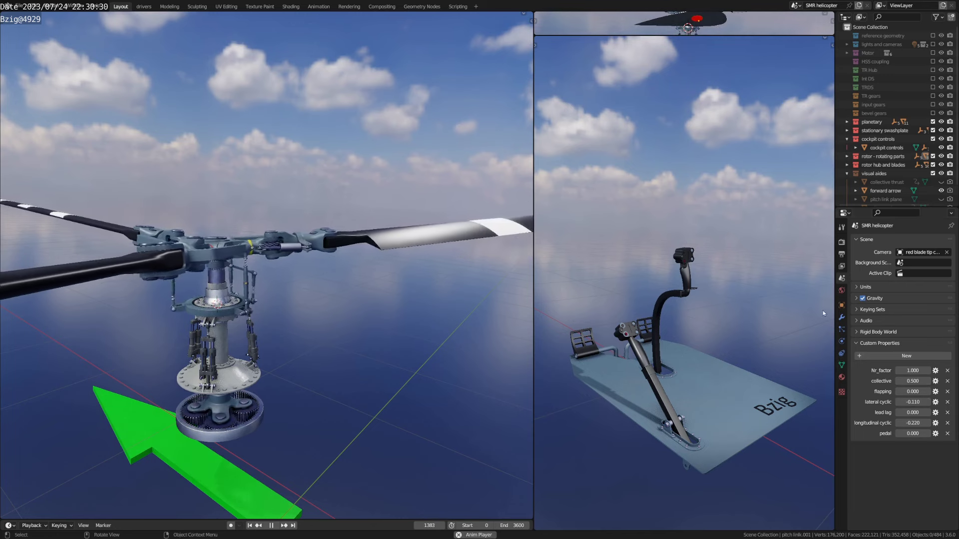
Step: Unhide the collective thrust arrow and set lateral cyclic to -0.140 and collective to 0.350
{"action": "left_click", "coordinate": [940, 182]}
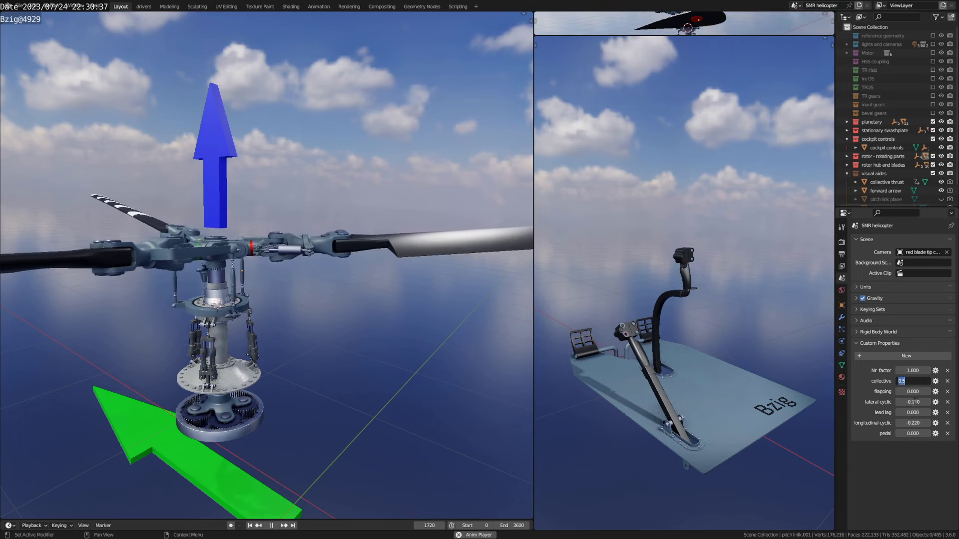
{"action": "mouse_move", "coordinate": [916, 401]}
{"action": "left_mouse_down"}
{"action": "mouse_move", "coordinate": [820, 402]}
{"action": "mouse_move", "coordinate": [958, 402]}
{"action": "mouse_move", "coordinate": [860, 402]}
{"action": "mouse_move", "coordinate": [914, 402]}
{"action": "left_mouse_up"}
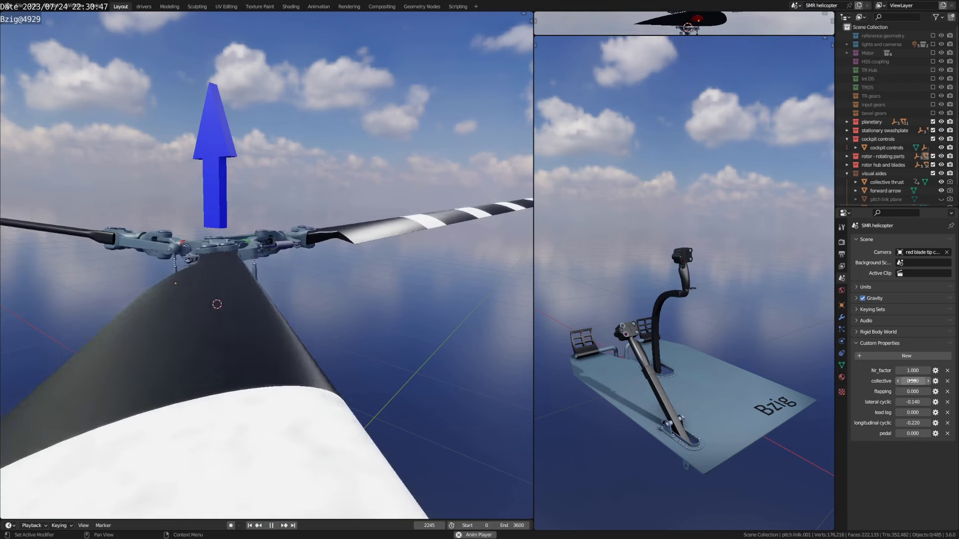
{"action": "mouse_move", "coordinate": [912, 381]}
{"action": "left_mouse_down"}
{"action": "mouse_move", "coordinate": [942, 381]}
{"action": "mouse_move", "coordinate": [889, 381]}
{"action": "mouse_move", "coordinate": [939, 381]}
{"action": "mouse_move", "coordinate": [926, 381]}
{"action": "left_mouse_up"}
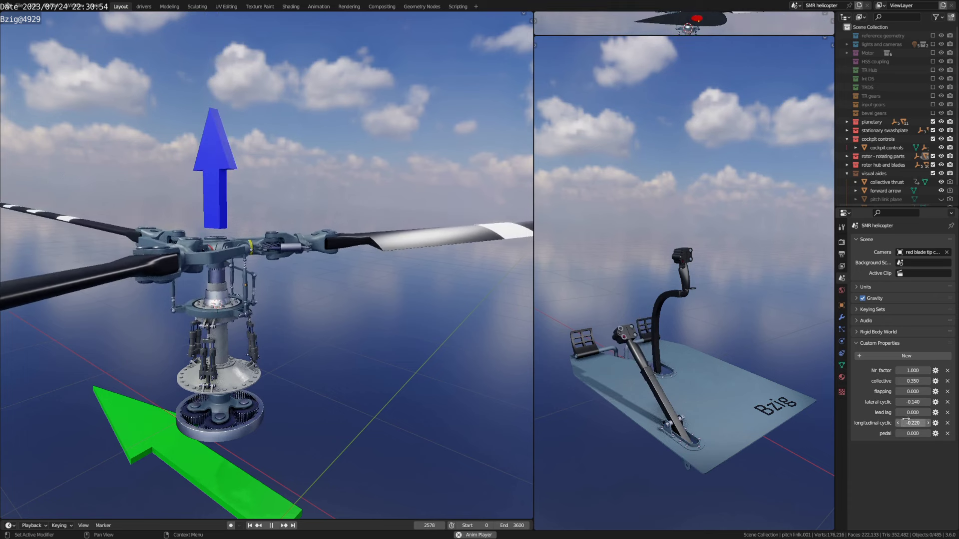
Step: Sweep the longitudinal cyclic forward to 0.850 and back to -1.000 while the rotor animation plays
{"action": "left_click_drag", "start_coordinate": [899, 423], "coordinate": [951, 423]}
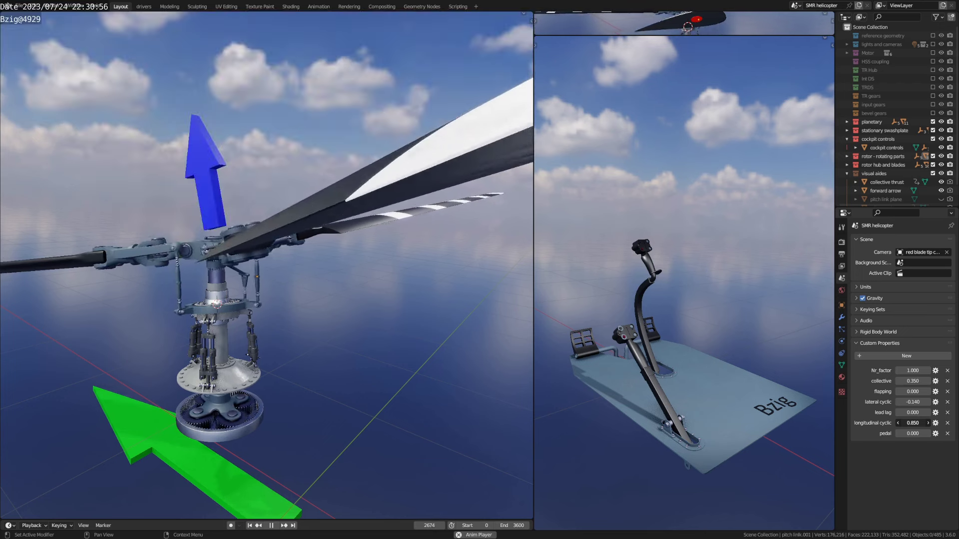
{"action": "left_click_drag", "start_coordinate": [952, 423], "coordinate": [885, 423]}
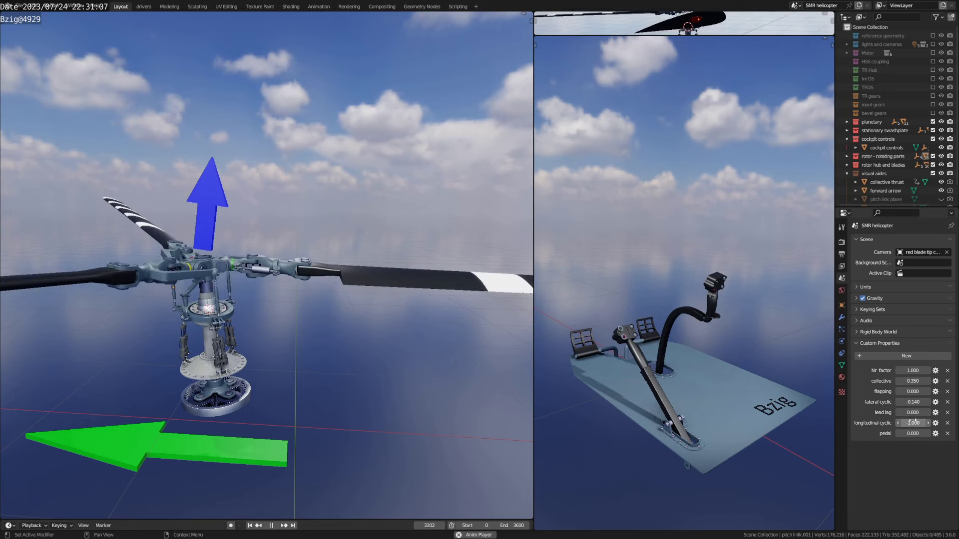
Step: Reset longitudinal cyclic and lateral cyclic to 0.000 and collective to 0.500
{"action": "mouse_move", "coordinate": [912, 421]}
{"action": "left_mouse_down"}
{"action": "mouse_move", "coordinate": [955, 421]}
{"action": "mouse_move", "coordinate": [913, 421]}
{"action": "left_mouse_up"}
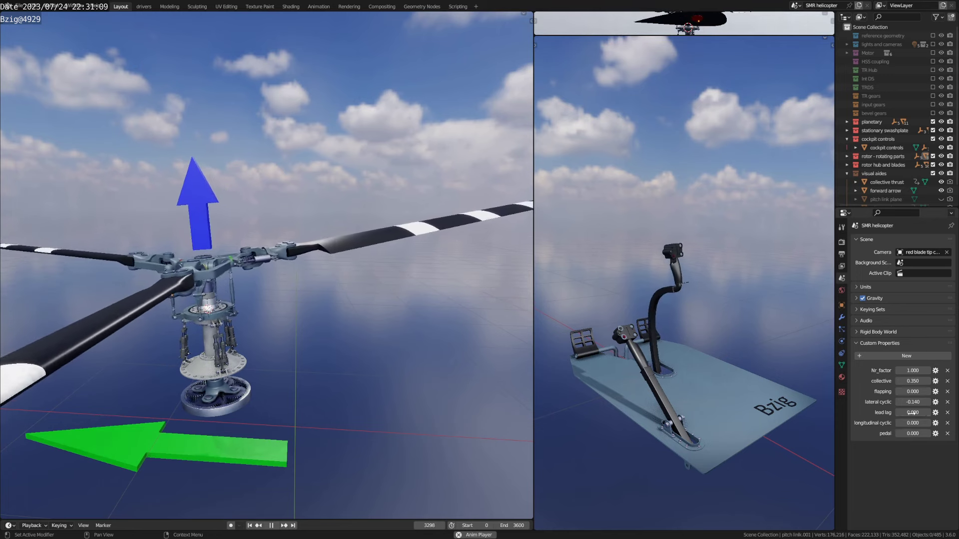
{"action": "key", "text": "BackSpace"}
{"action": "key", "text": "BackSpace"}
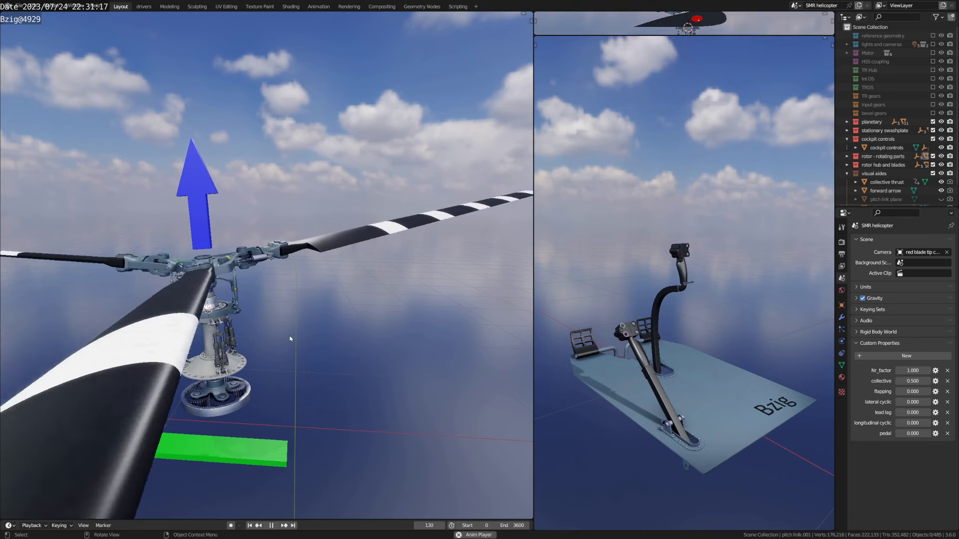
Step: Stop the animation at its start frame 0 and reset Nr_factor to 0.000
{"action": "key", "text": "space"}
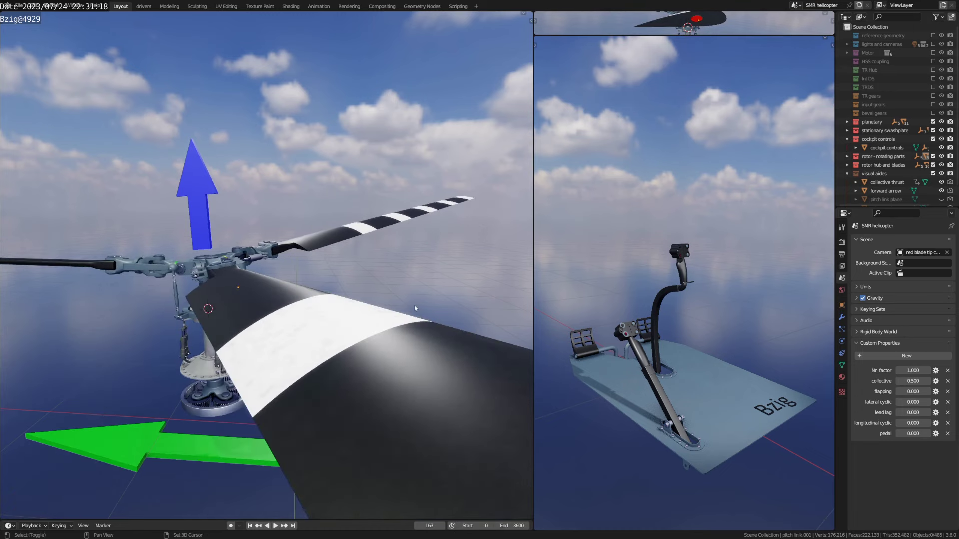
{"action": "key", "text": "shift+Left"}
{"action": "scroll", "coordinate": [393, 292], "scroll_direction": "down", "scroll_amount": 5}
{"action": "middle_click_drag", "start_coordinate": [393, 292], "coordinate": [447, 291]}
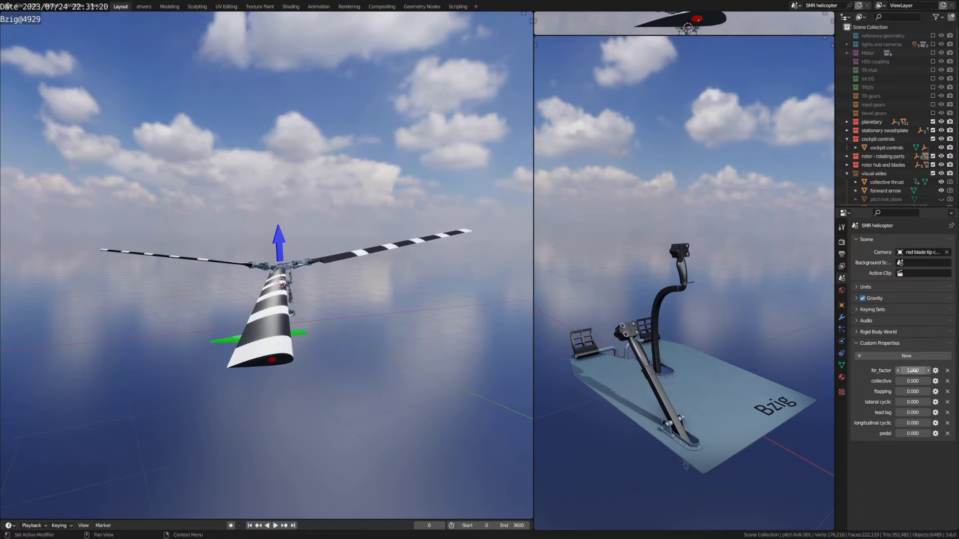
{"action": "key", "text": "BackSpace"}
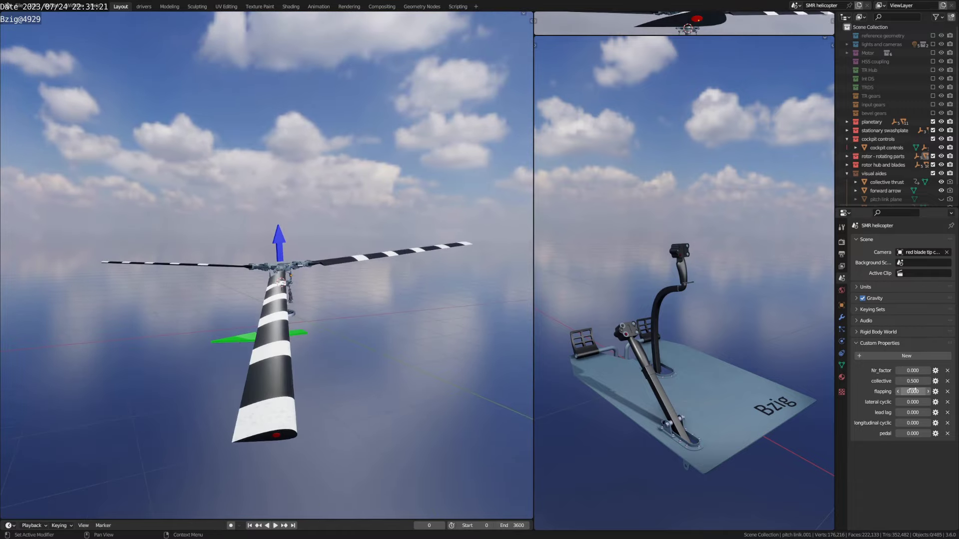
Step: Test the static rotor with collective 0.090, flapping -0.290, and lateral and longitudinal cyclic at 0.180
{"action": "middle_click_drag", "start_coordinate": [739, 417], "coordinate": [732, 387]}
{"action": "middle_click_drag", "start_coordinate": [480, 425], "coordinate": [464, 348]}
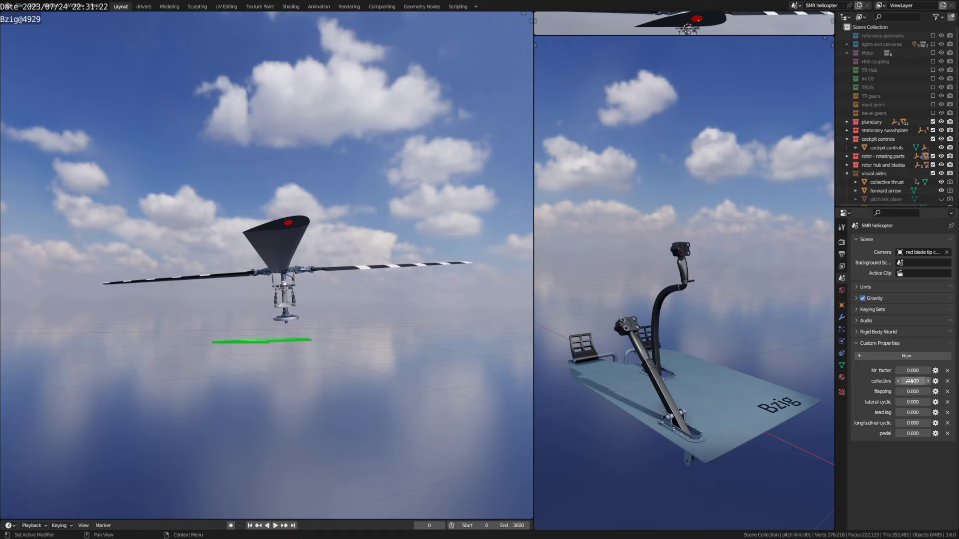
{"action": "mouse_move", "coordinate": [908, 381]}
{"action": "left_mouse_down"}
{"action": "mouse_move", "coordinate": [919, 381]}
{"action": "mouse_move", "coordinate": [893, 381]}
{"action": "mouse_move", "coordinate": [918, 381]}
{"action": "mouse_move", "coordinate": [897, 381]}
{"action": "mouse_move", "coordinate": [899, 402]}
{"action": "mouse_move", "coordinate": [919, 402]}
{"action": "mouse_move", "coordinate": [897, 391]}
{"action": "left_mouse_up"}
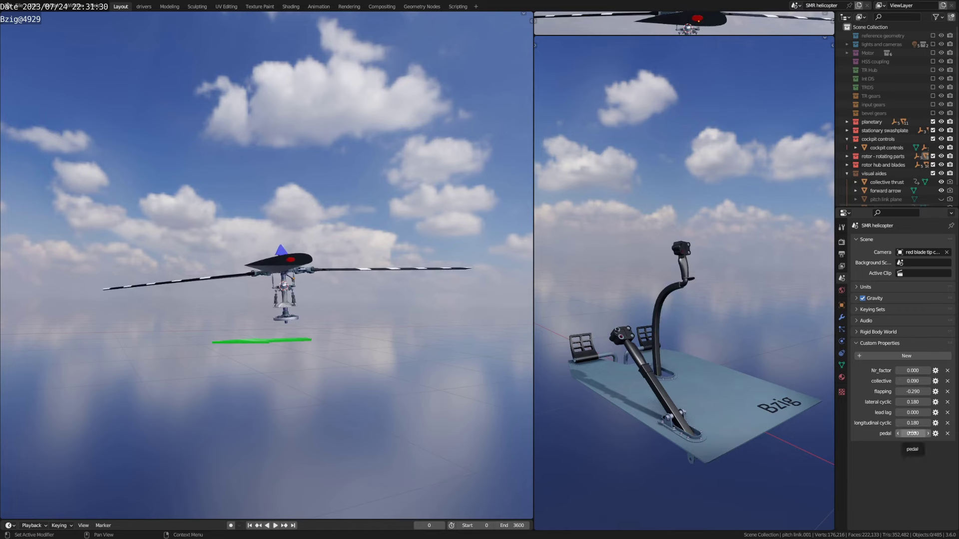
Step: Reset longitudinal cyclic, lateral cyclic and flapping to 0.000 and collective to 0.500
{"action": "key", "text": "BackSpace"}
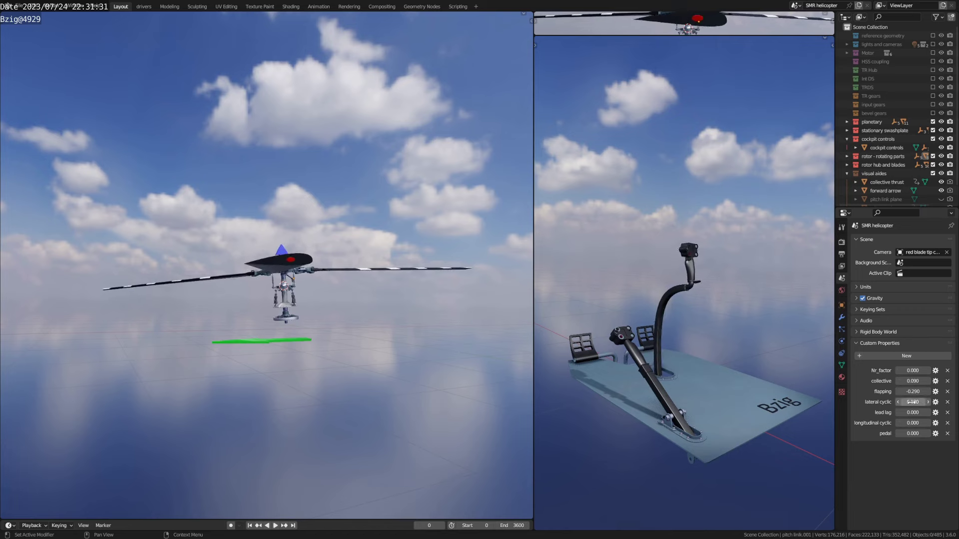
{"action": "key", "text": "BackSpace"}
Step: Set Nr_factor to 1.000 and play the rotor animation
{"action": "key", "text": "BackSpace"}
{"action": "key", "text": "BackSpace"}
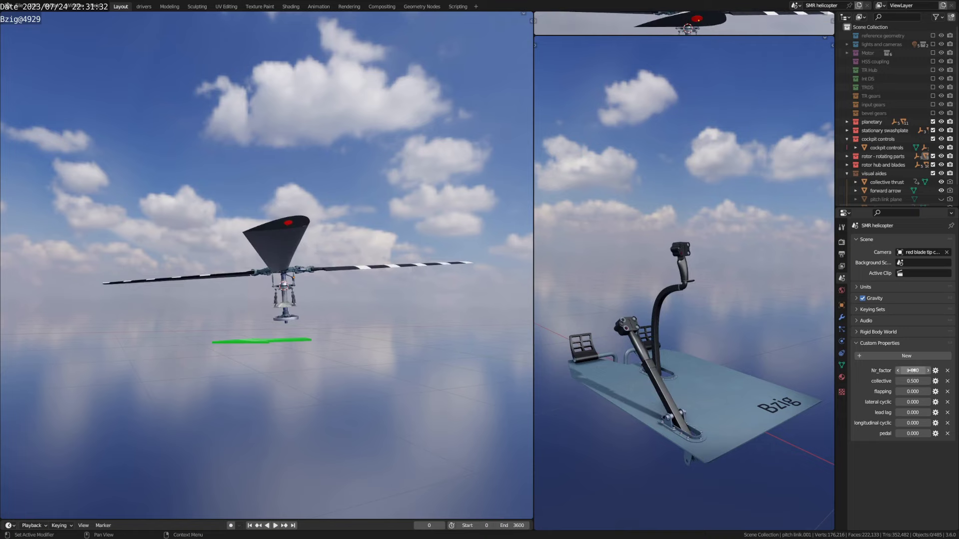
{"action": "key", "text": "BackSpace"}
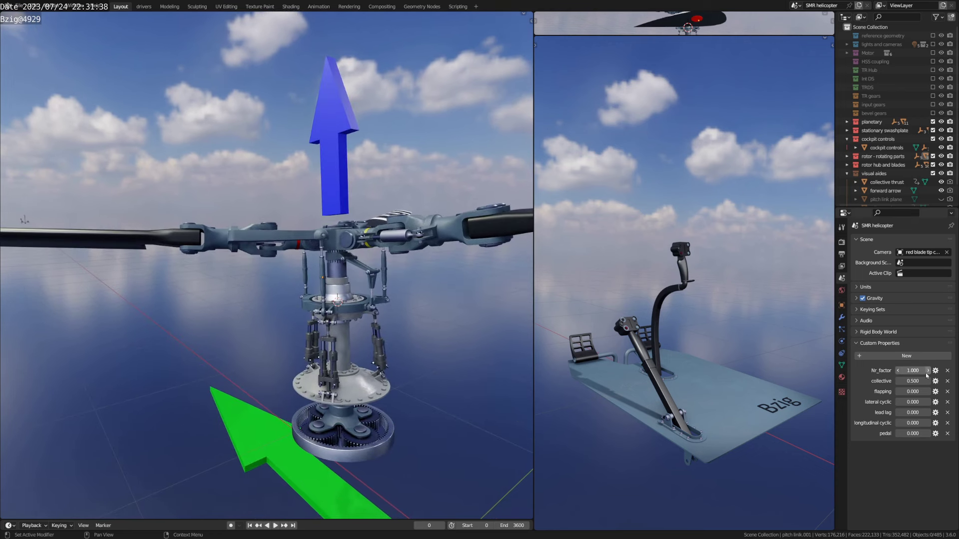
{"action": "key", "text": "space"}
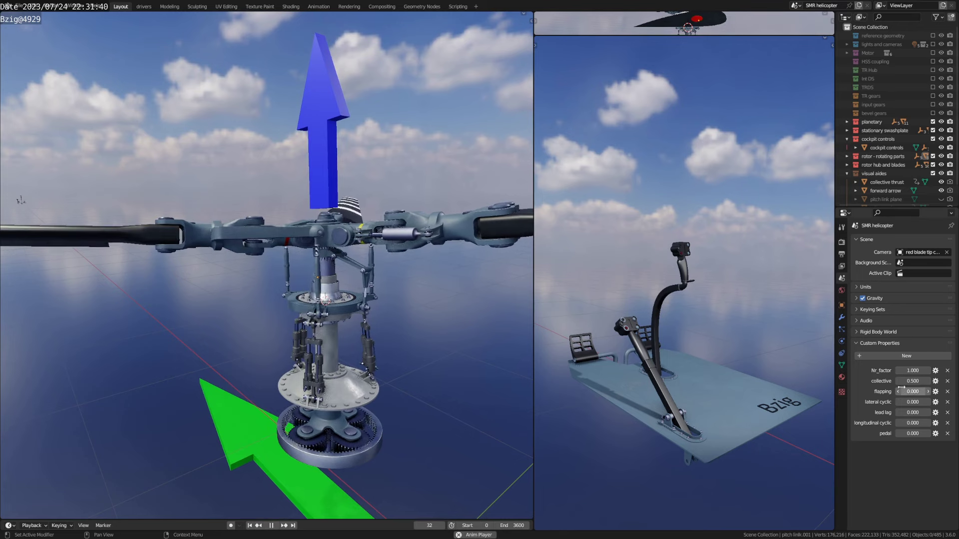
Step: Lower the collective to 0.390 and inspect the spinning rotor head alongside the cockpit controls
{"action": "mouse_move", "coordinate": [905, 381]}
{"action": "left_mouse_down"}
{"action": "mouse_move", "coordinate": [922, 381]}
{"action": "mouse_move", "coordinate": [899, 381]}
{"action": "left_mouse_up"}
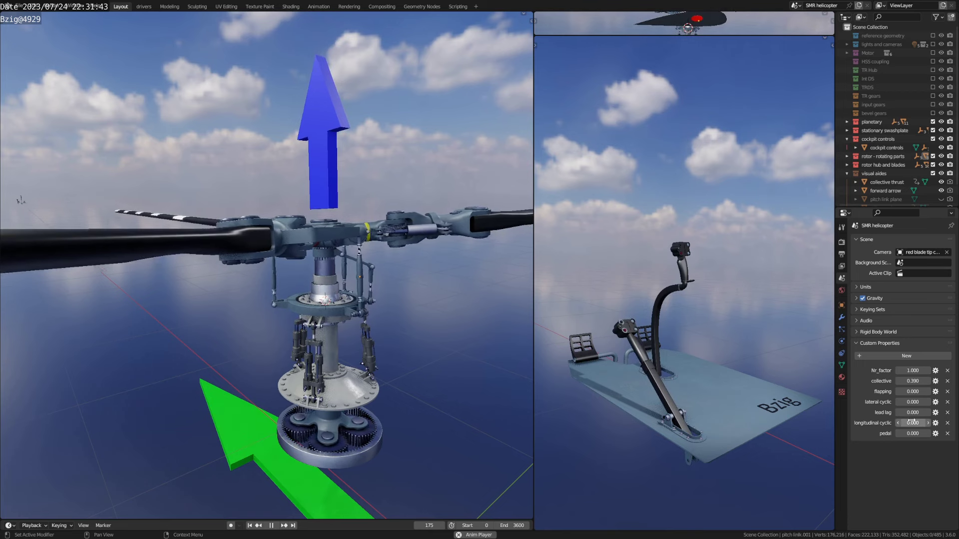
{"action": "scroll", "coordinate": [628, 389], "scroll_direction": "down", "scroll_amount": 2}
{"action": "scroll", "coordinate": [369, 372], "scroll_direction": "down", "scroll_amount": 2}
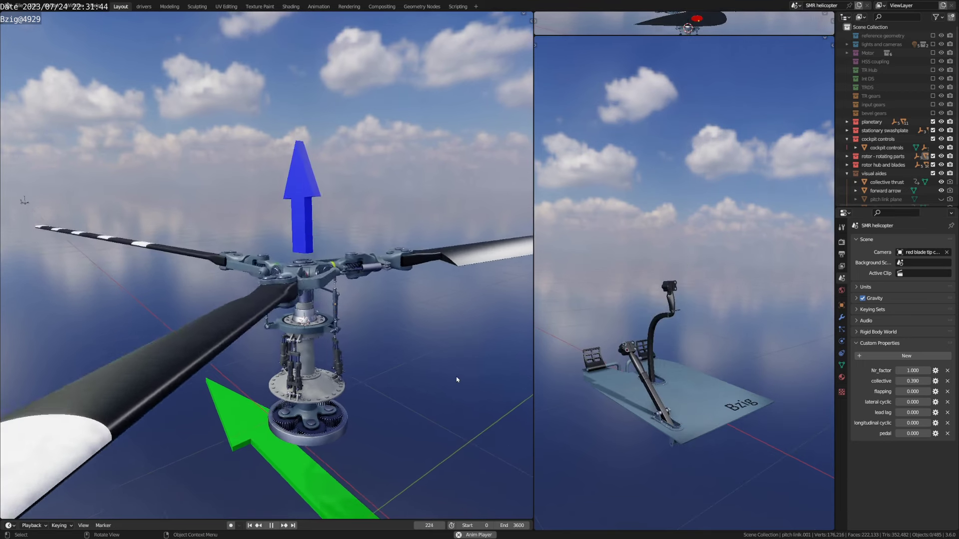
{"action": "middle_click_drag", "start_coordinate": [456, 373], "coordinate": [456, 379]}
{"action": "scroll", "coordinate": [669, 432], "scroll_direction": "up", "scroll_amount": 3}
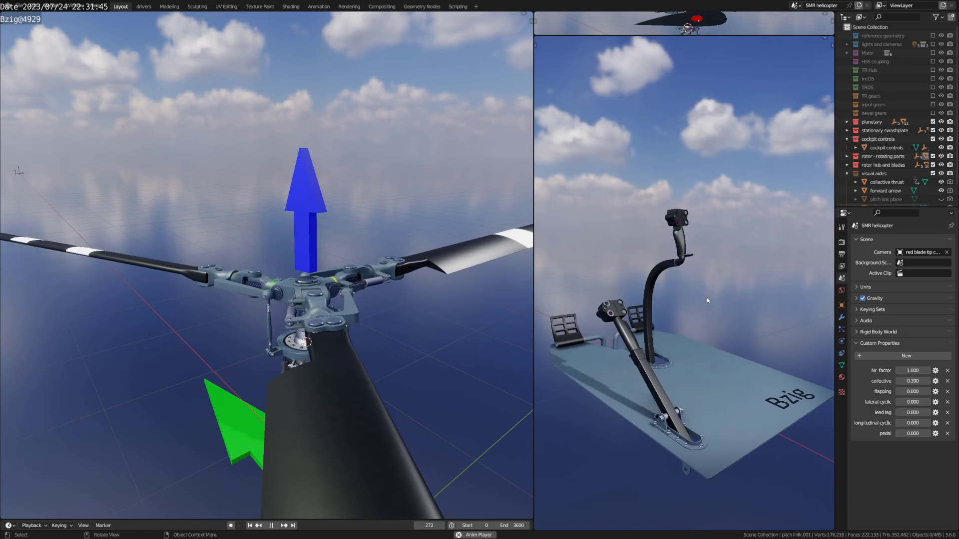
{"action": "scroll", "coordinate": [358, 319], "scroll_direction": "up", "scroll_amount": 5}
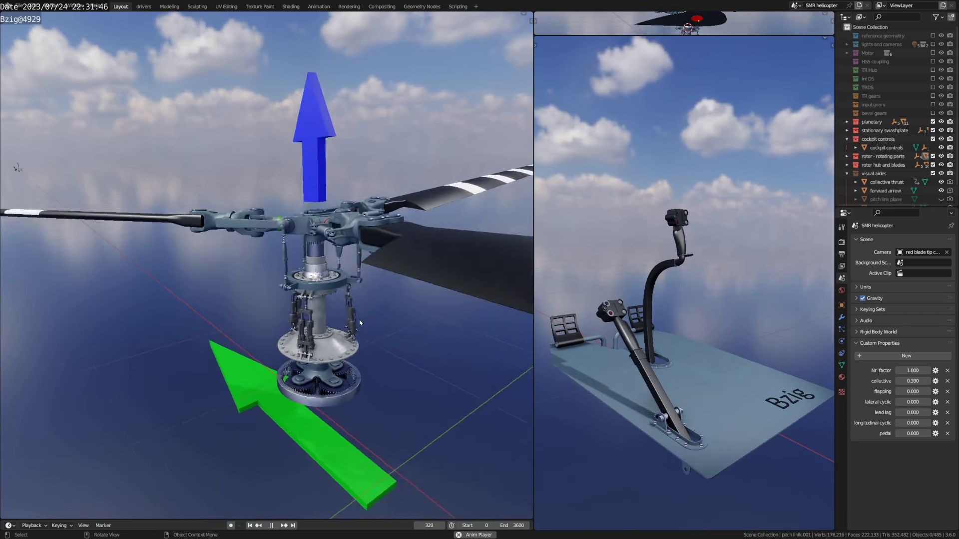
{"action": "scroll", "coordinate": [358, 319], "scroll_direction": "up", "scroll_amount": 1}
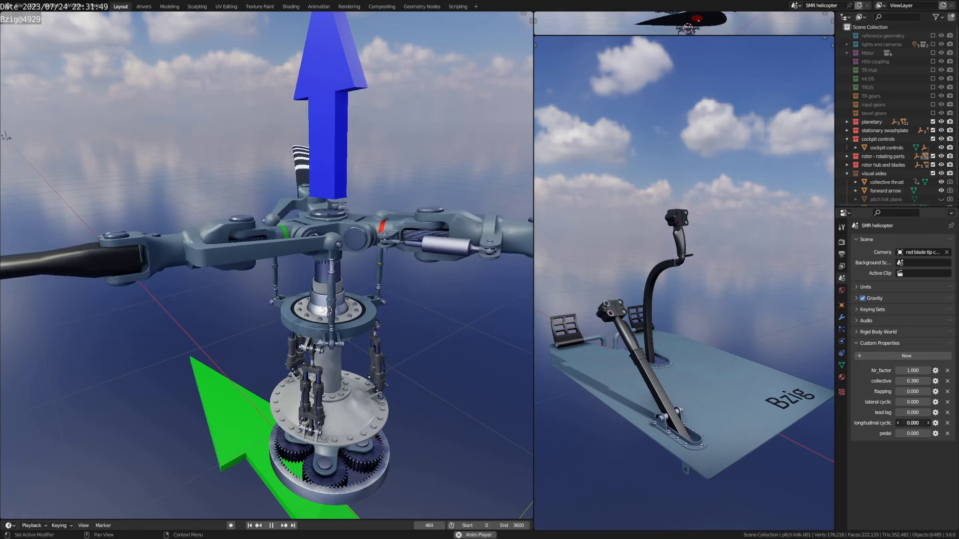
Step: Set longitudinal cyclic to 1.000, then stop the animation and return it to frame 0
{"action": "left_click_drag", "start_coordinate": [912, 423], "coordinate": [954, 423]}
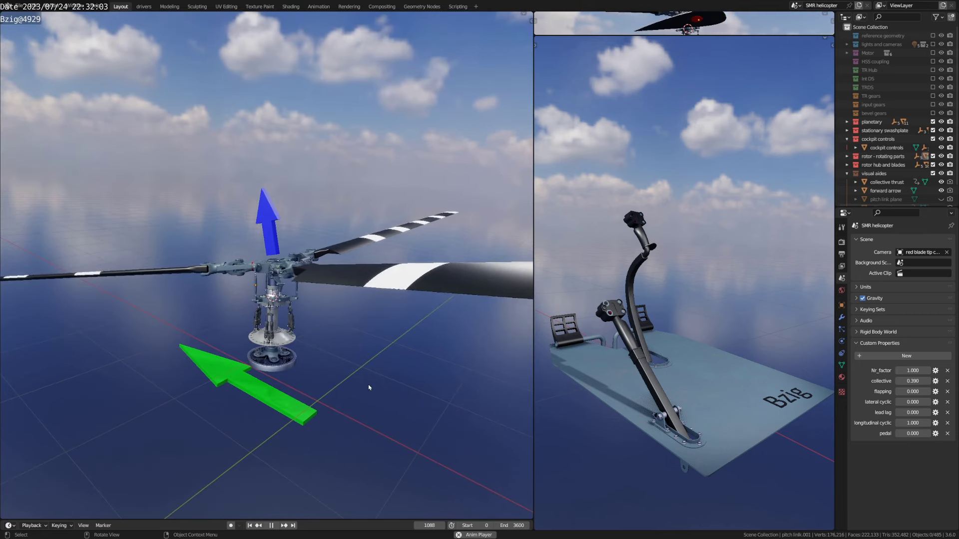
{"action": "key", "text": "space"}
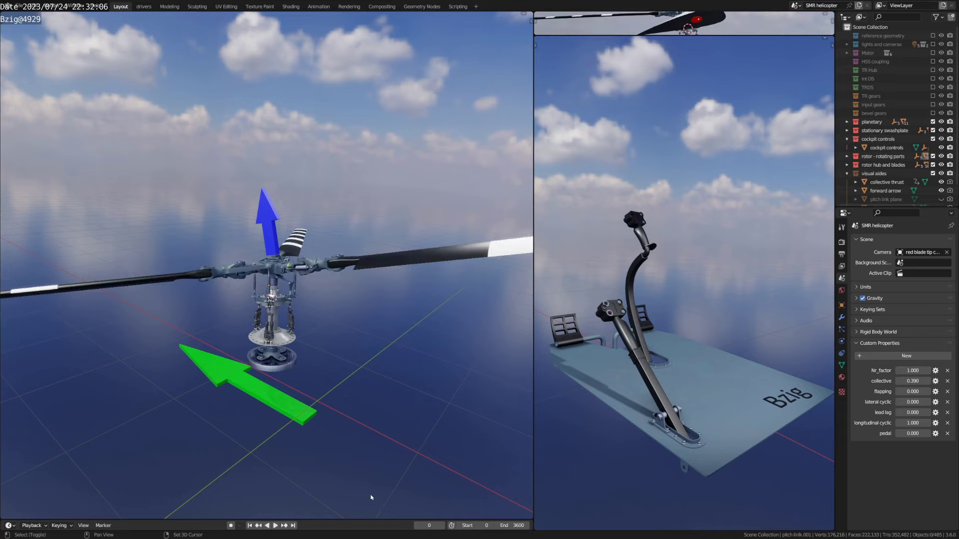
{"action": "key", "text": "shift+Left"}
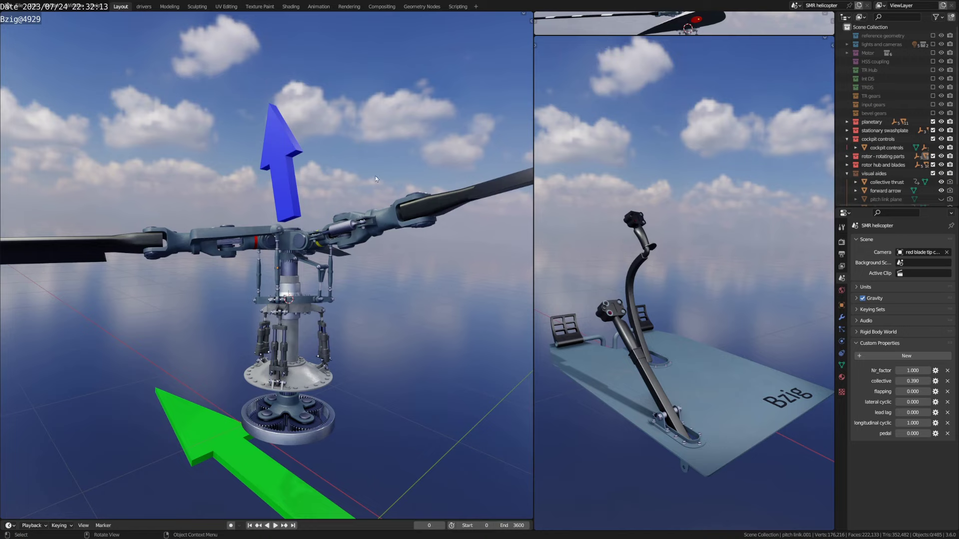
Step: Reset collective to 0.500 and longitudinal cyclic to 0.000
{"action": "left_click_drag", "start_coordinate": [913, 423], "coordinate": [750, 423]}
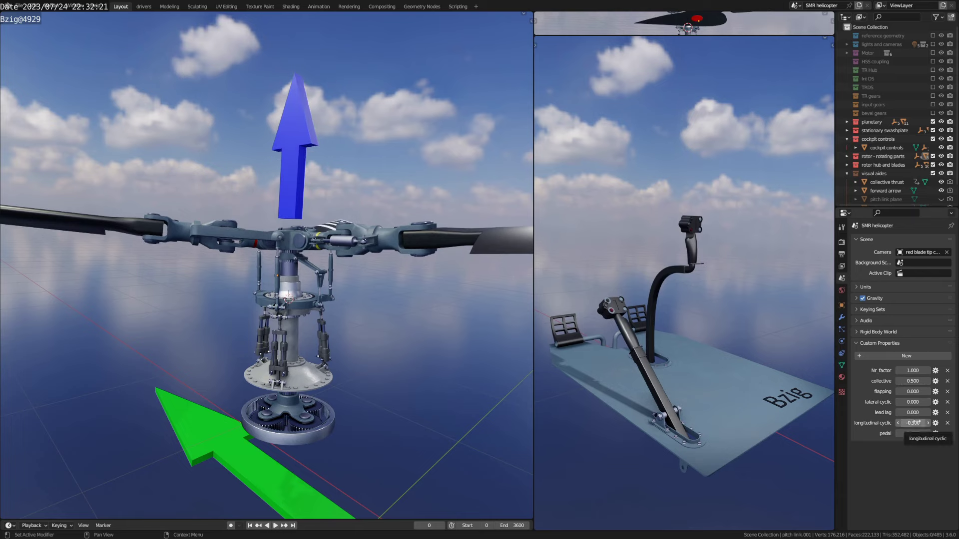
{"action": "key", "text": "BackSpace"}
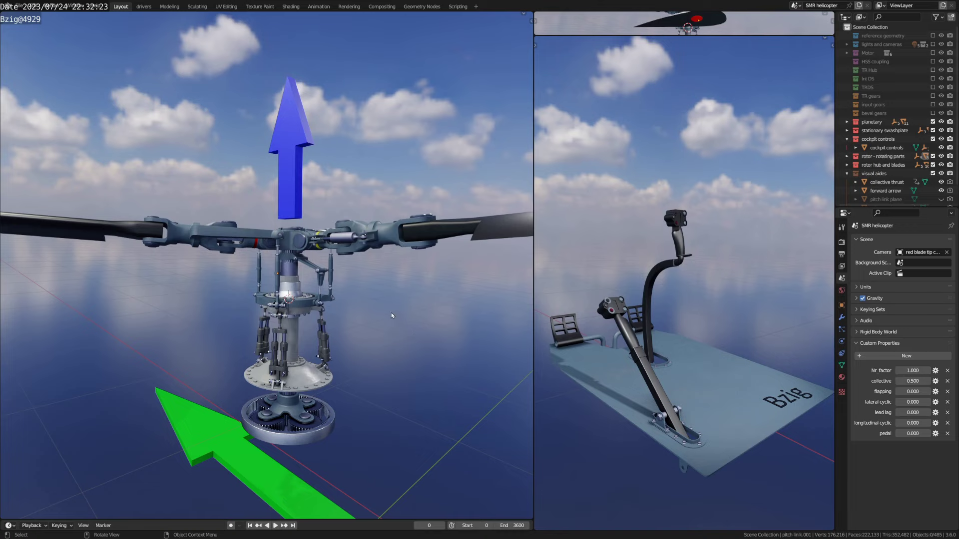
Step: Set longitudinal cyclic to 1.000 on the stationary rotor and inspect the tilted swashplate and thrust arrow
{"action": "scroll", "coordinate": [388, 308], "scroll_direction": "up", "scroll_amount": 8}
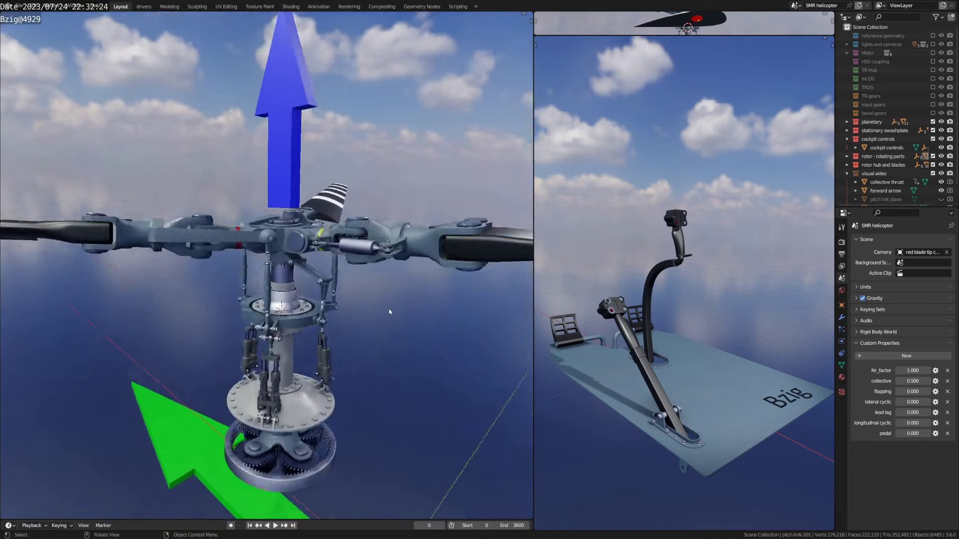
{"action": "scroll", "coordinate": [390, 312], "scroll_direction": "down", "scroll_amount": 6}
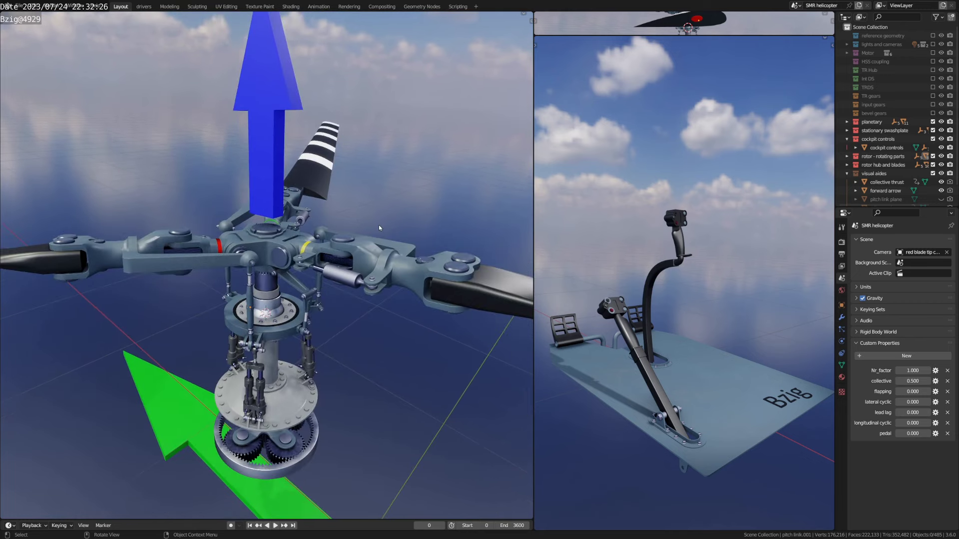
{"action": "scroll", "coordinate": [379, 228], "scroll_direction": "down", "scroll_amount": 1}
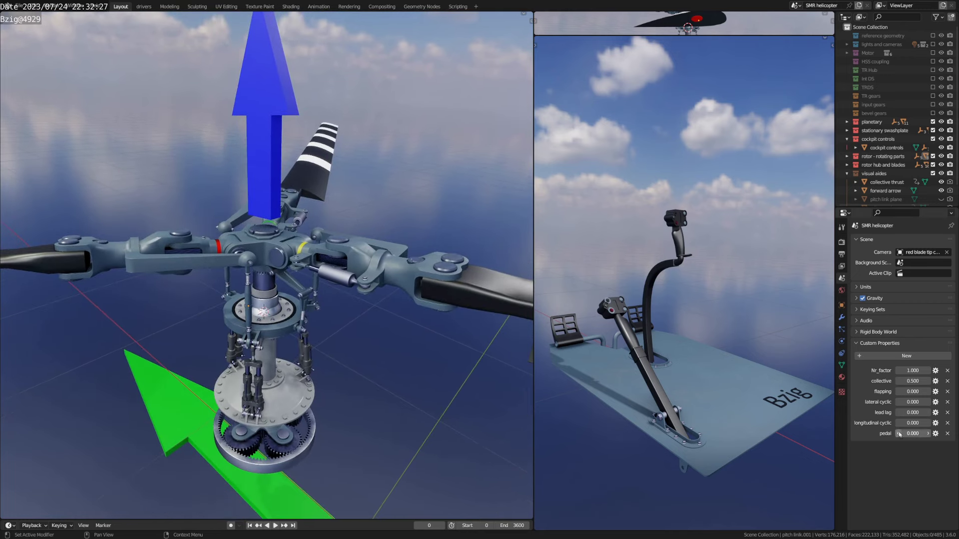
{"action": "left_click_drag", "start_coordinate": [910, 424], "coordinate": [952, 424]}
{"action": "scroll", "coordinate": [600, 302], "scroll_direction": "down", "scroll_amount": 1}
{"action": "scroll", "coordinate": [527, 274], "scroll_direction": "down", "scroll_amount": 6}
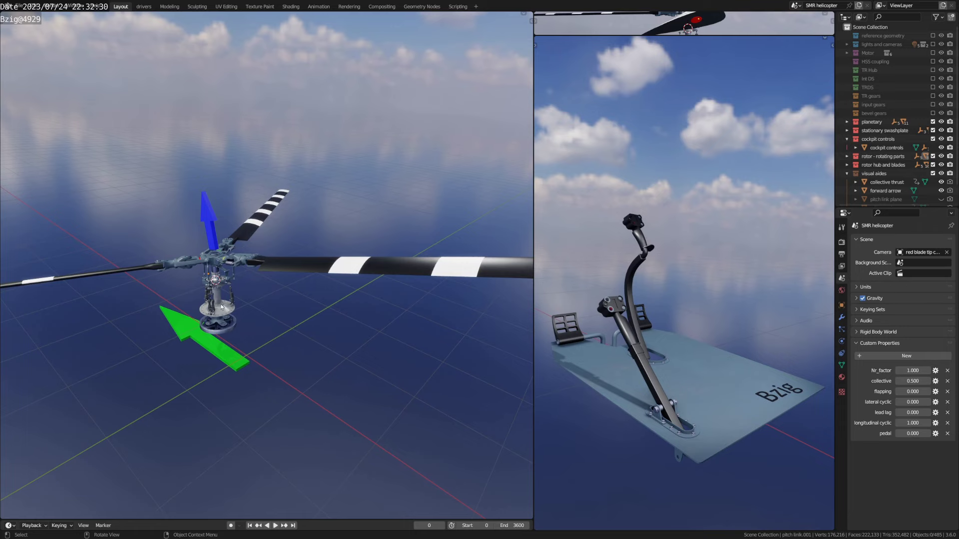
{"action": "scroll", "coordinate": [221, 307], "scroll_direction": "up", "scroll_amount": 10}
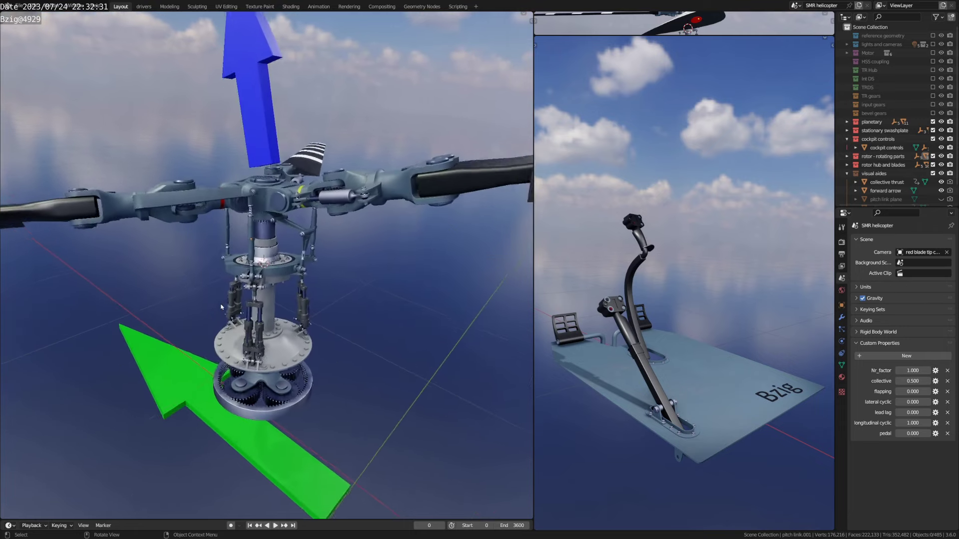
Step: Set longitudinal cyclic to 0.970 and hide the collective thrust arrow above the rotor head
{"action": "scroll", "coordinate": [221, 306], "scroll_direction": "down", "scroll_amount": 3}
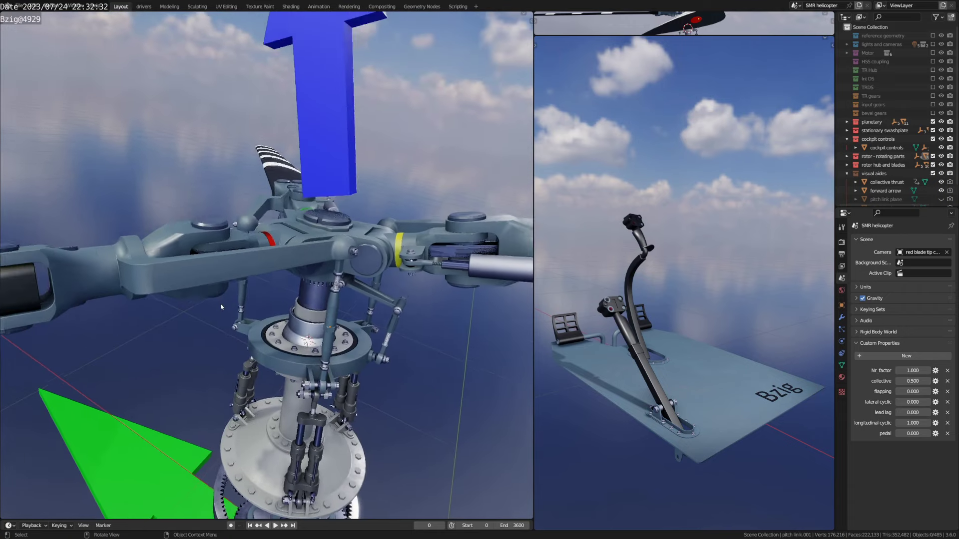
{"action": "scroll", "coordinate": [221, 307], "scroll_direction": "up", "scroll_amount": 4}
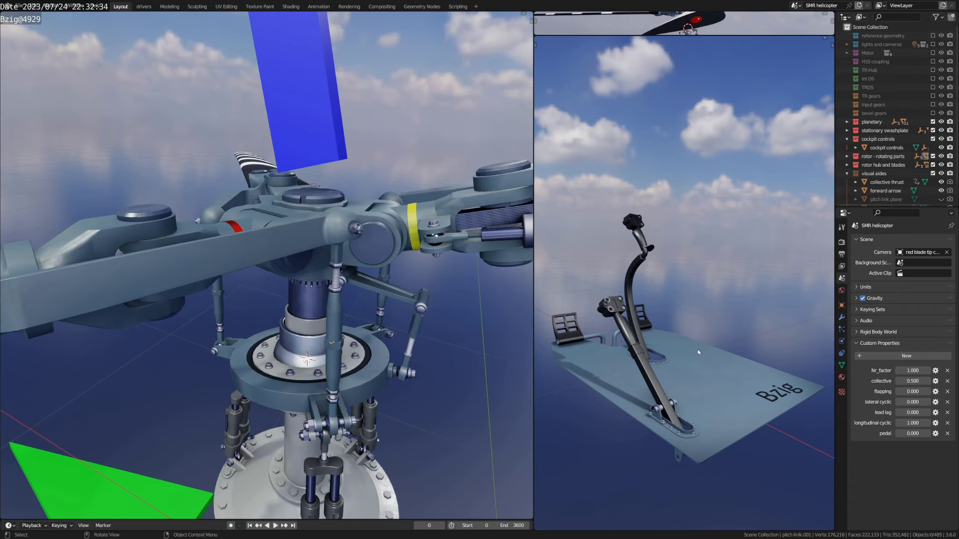
{"action": "mouse_move", "coordinate": [914, 423]}
{"action": "left_mouse_down"}
{"action": "mouse_move", "coordinate": [844, 423]}
{"action": "mouse_move", "coordinate": [899, 423]}
{"action": "left_mouse_up"}
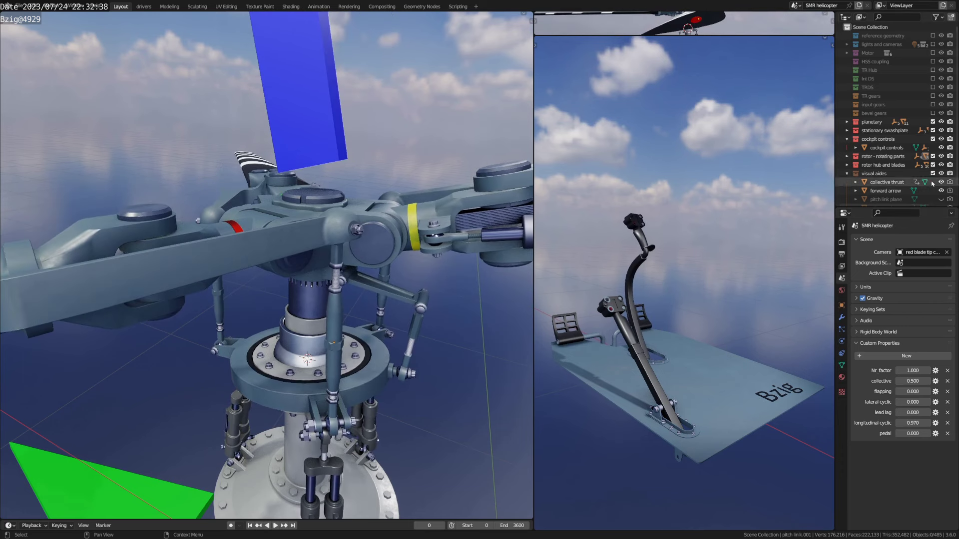
{"action": "scroll", "coordinate": [933, 186], "scroll_direction": "down", "scroll_amount": 2}
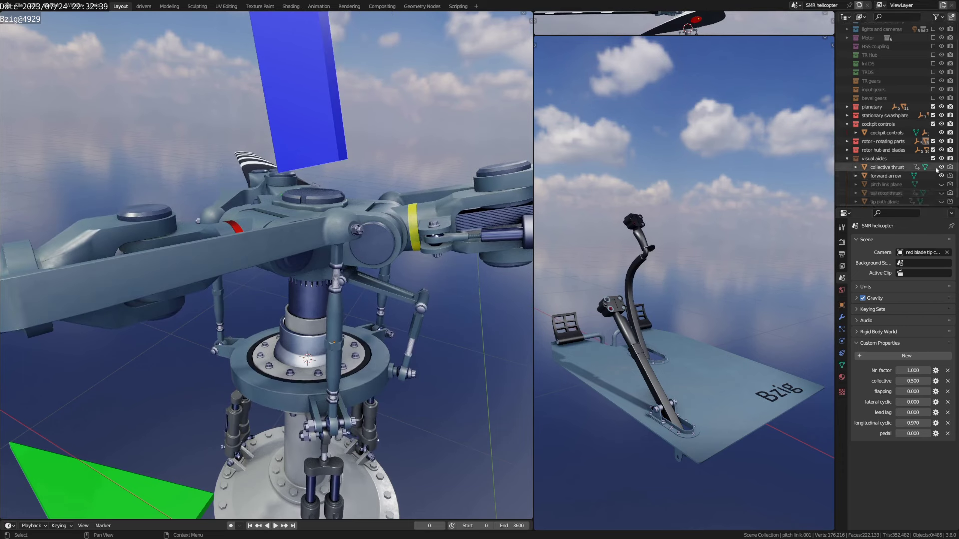
{"action": "left_click", "coordinate": [941, 168]}
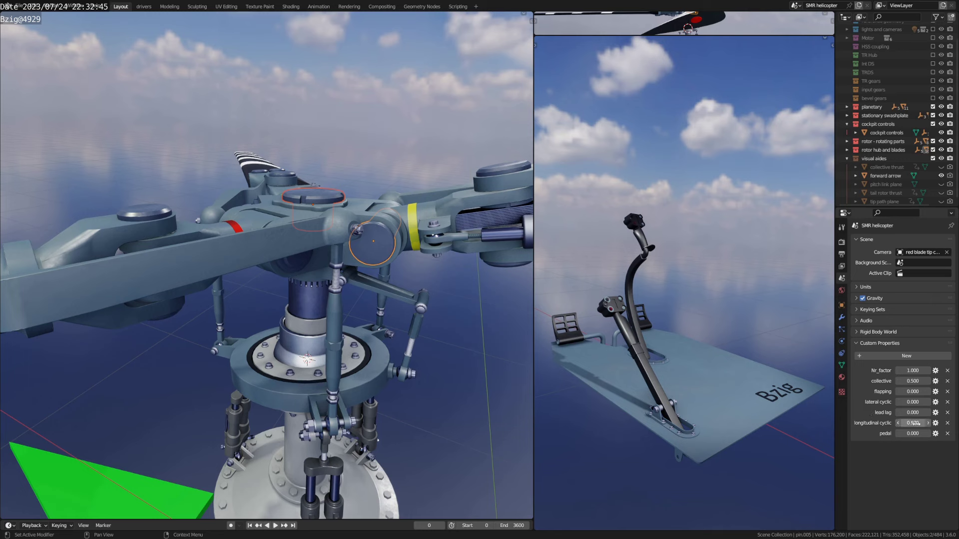
Step: Set longitudinal cyclic to 1.000 and inspect the swashplate, pitch links and rotor hub without the thrust arrow
{"action": "mouse_move", "coordinate": [913, 423]}
{"action": "left_mouse_down"}
{"action": "mouse_move", "coordinate": [819, 423]}
{"action": "mouse_move", "coordinate": [919, 423]}
{"action": "left_mouse_up"}
{"action": "middle_click_drag", "start_coordinate": [444, 279], "coordinate": [376, 301]}
{"action": "scroll", "coordinate": [376, 301], "scroll_direction": "down", "scroll_amount": 7}
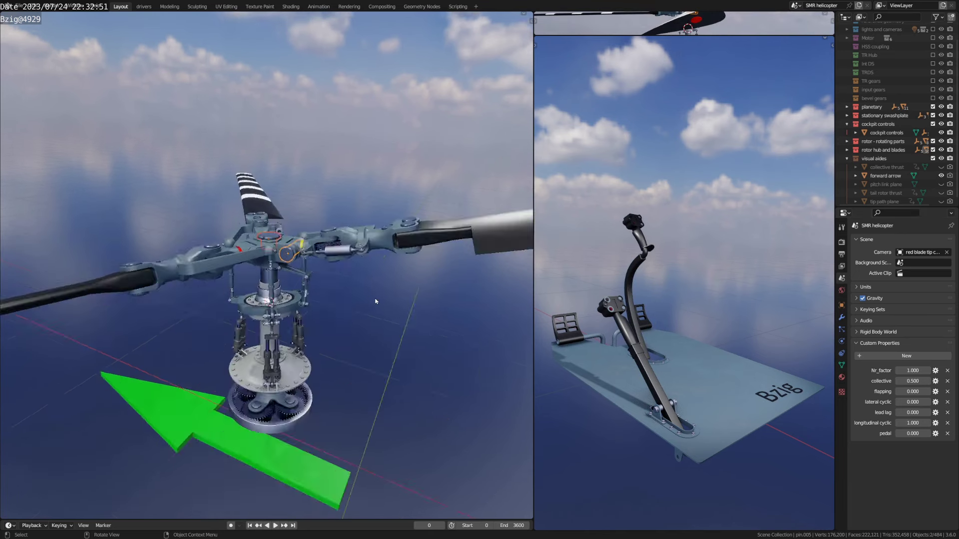
{"action": "scroll", "coordinate": [376, 301], "scroll_direction": "up", "scroll_amount": 4}
{"action": "scroll", "coordinate": [376, 301], "scroll_direction": "up", "scroll_amount": 3}
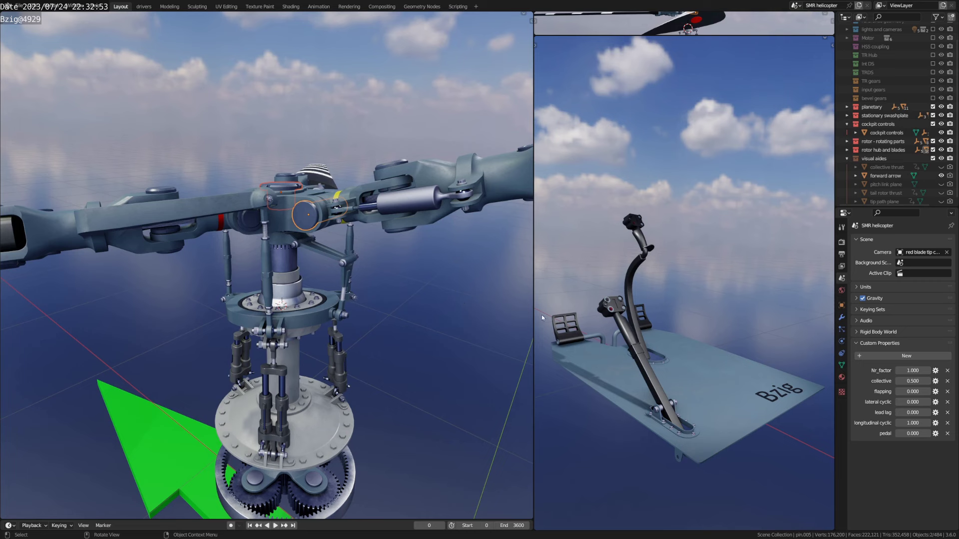
Step: Play the rotor animation to view the full blade span, stop it, and return the timeline to frame 2
{"action": "key", "text": "space"}
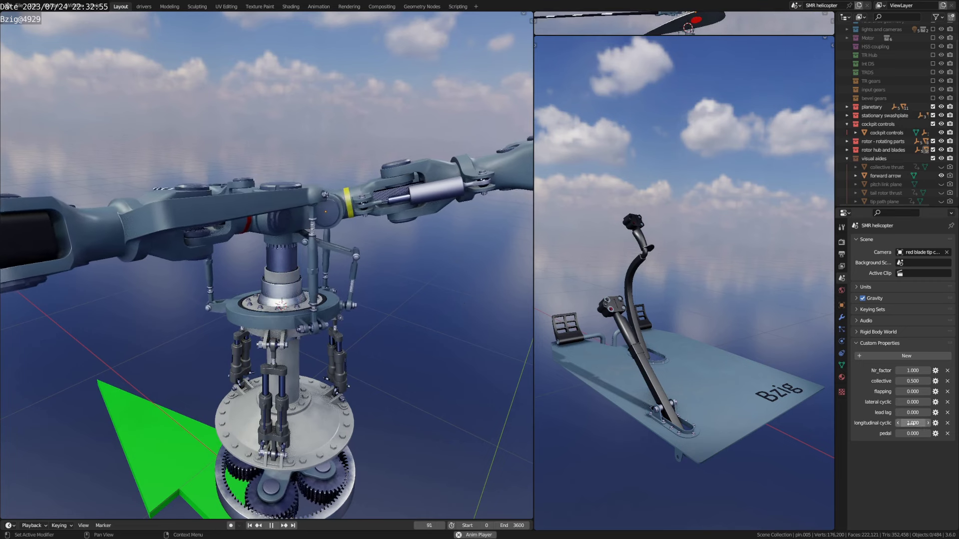
{"action": "scroll", "coordinate": [478, 334], "scroll_direction": "down", "scroll_amount": 10}
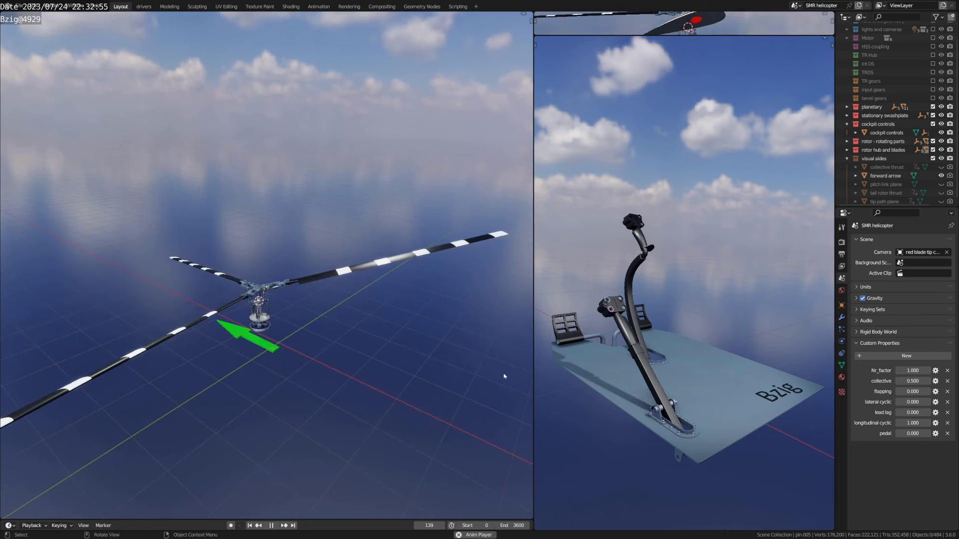
{"action": "key", "text": "space"}
{"action": "left_click_drag", "start_coordinate": [431, 523], "coordinate": [370, 523]}
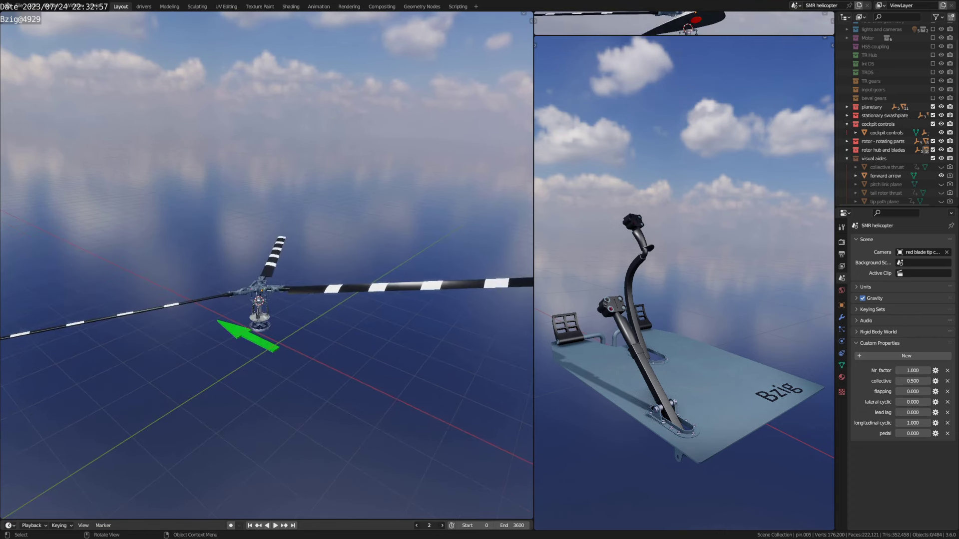